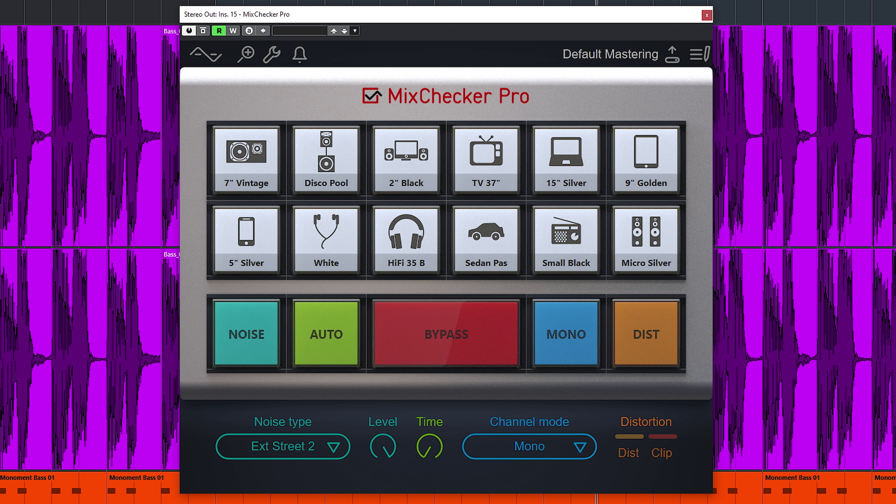
Audition all twelve device emulations in order, from 7" Vintage through to Micro Silver
{"action": "left_click", "coordinate": [250, 166]}
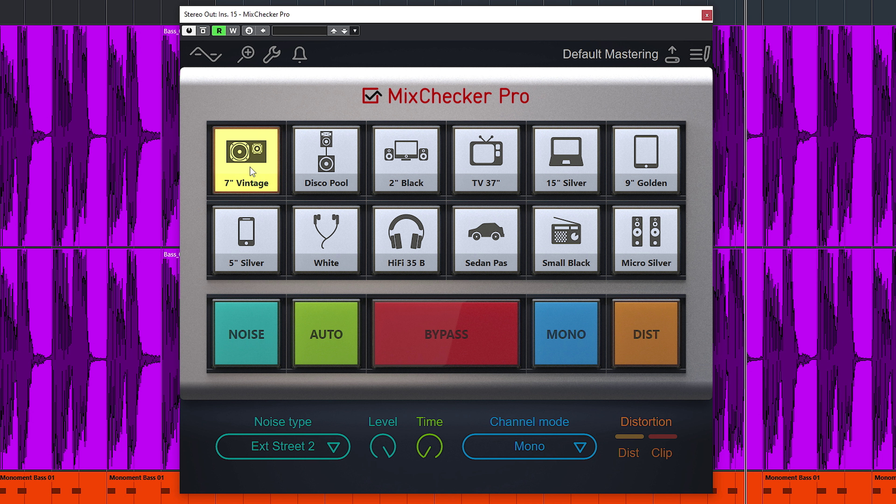
{"action": "left_click", "coordinate": [327, 179]}
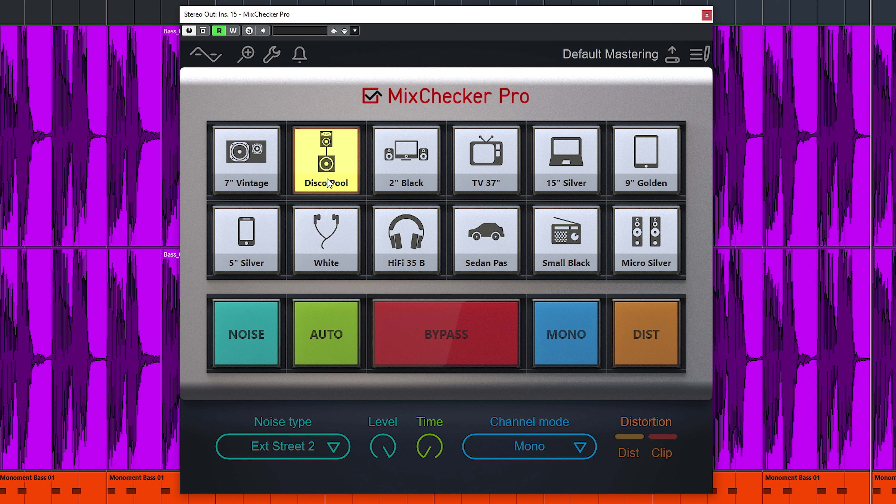
{"action": "left_click", "coordinate": [400, 170]}
{"action": "left_click", "coordinate": [465, 172]}
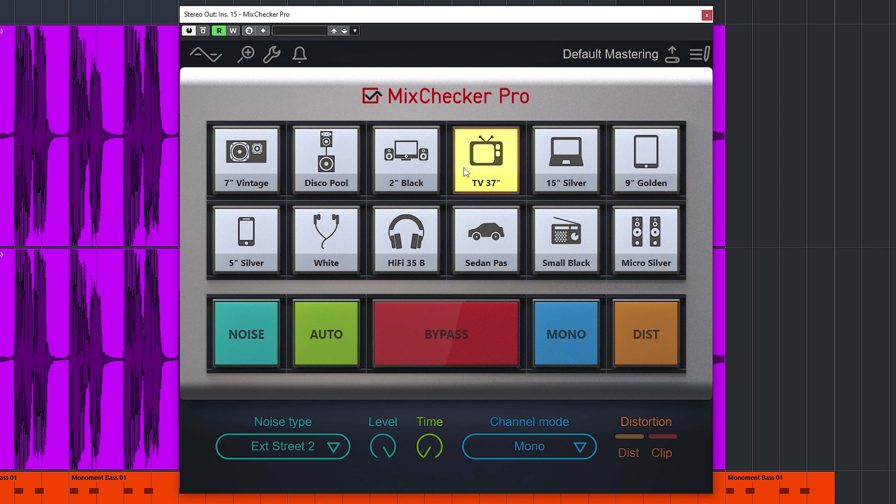
{"action": "left_click", "coordinate": [563, 168]}
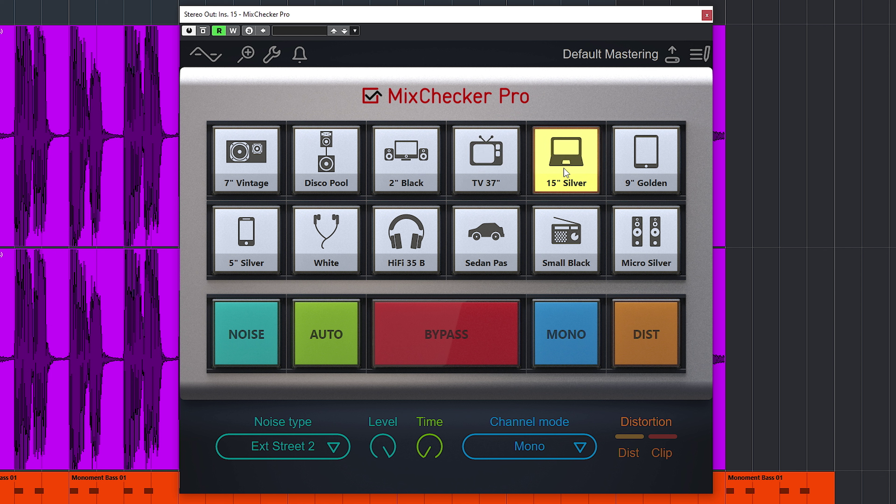
{"action": "left_click", "coordinate": [654, 169]}
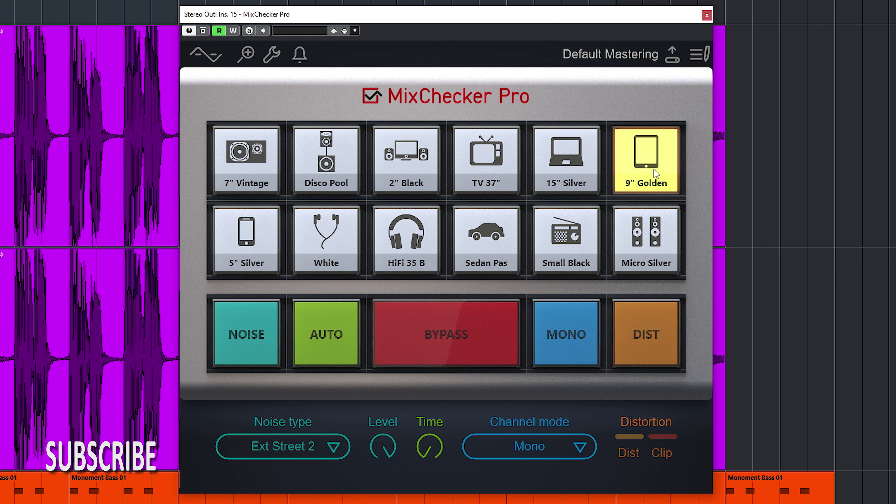
{"action": "left_click", "coordinate": [257, 257]}
{"action": "left_click", "coordinate": [344, 251]}
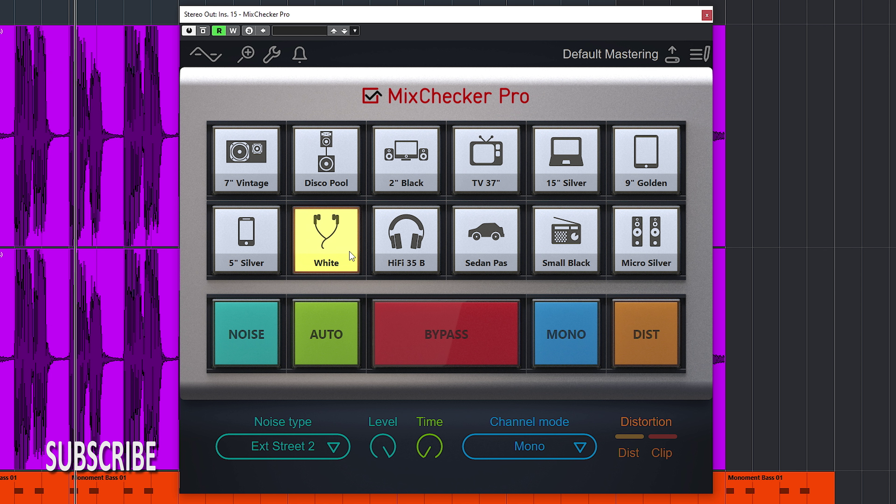
{"action": "left_click", "coordinate": [418, 254]}
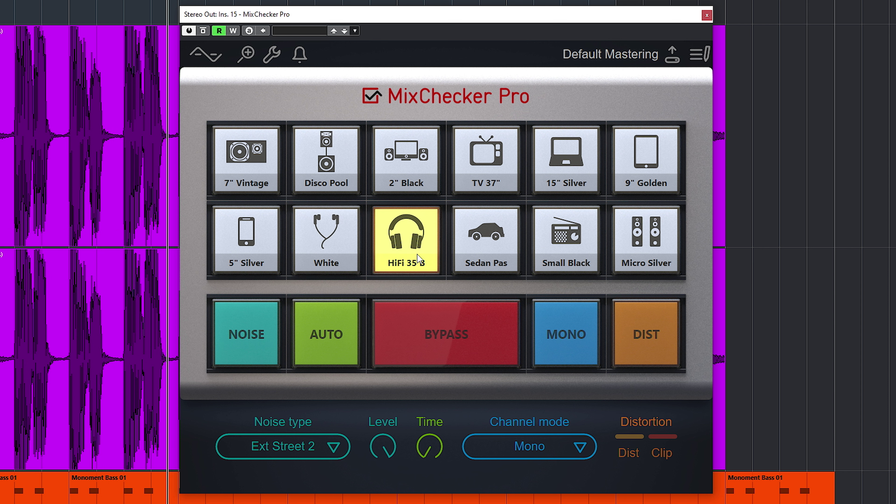
{"action": "left_click", "coordinate": [480, 254]}
{"action": "left_click", "coordinate": [561, 254]}
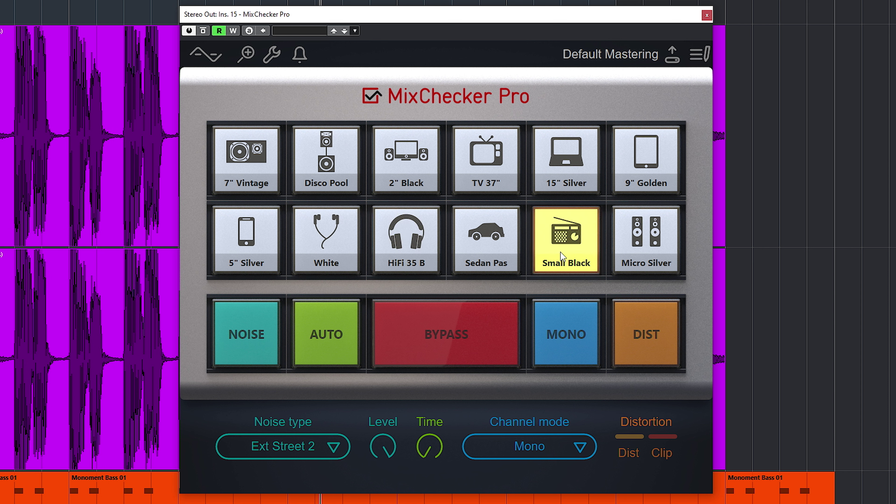
{"action": "left_click", "coordinate": [632, 252]}
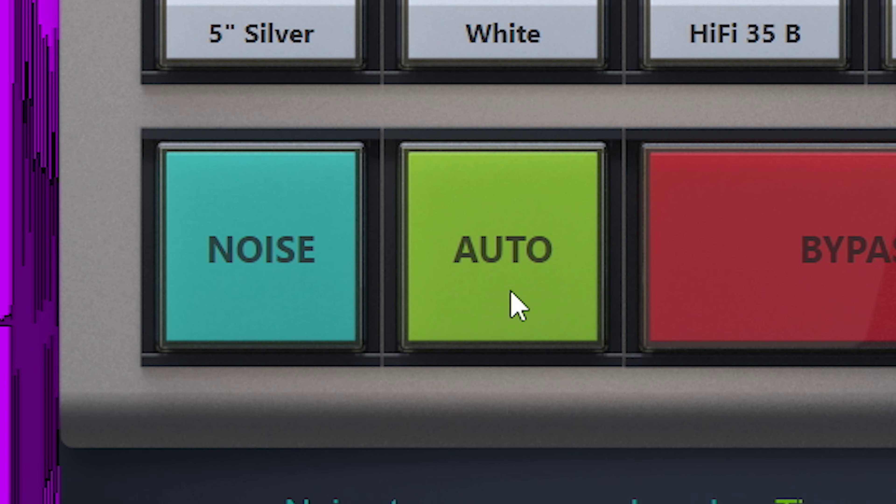
Turn on AUTO device cycling and set its interval to 1.0 s after trying about 12 s
{"action": "left_click", "coordinate": [510, 291]}
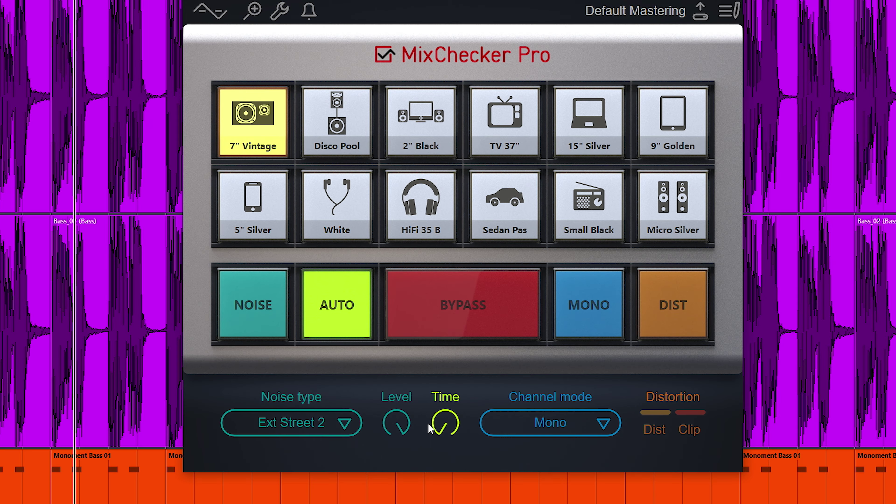
{"action": "mouse_move", "coordinate": [447, 422]}
{"action": "left_click_drag", "start_coordinate": [447, 422], "coordinate": [498, 181]}
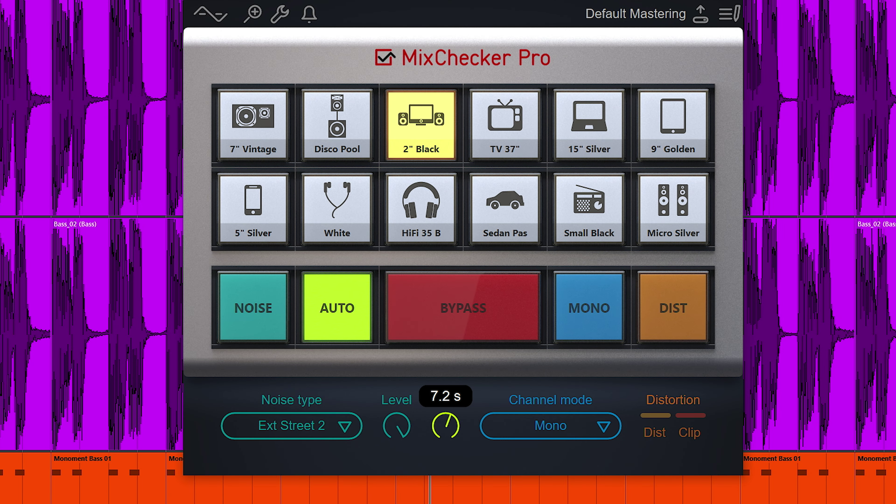
{"action": "left_click_drag", "start_coordinate": [446, 426], "coordinate": [445, 459]}
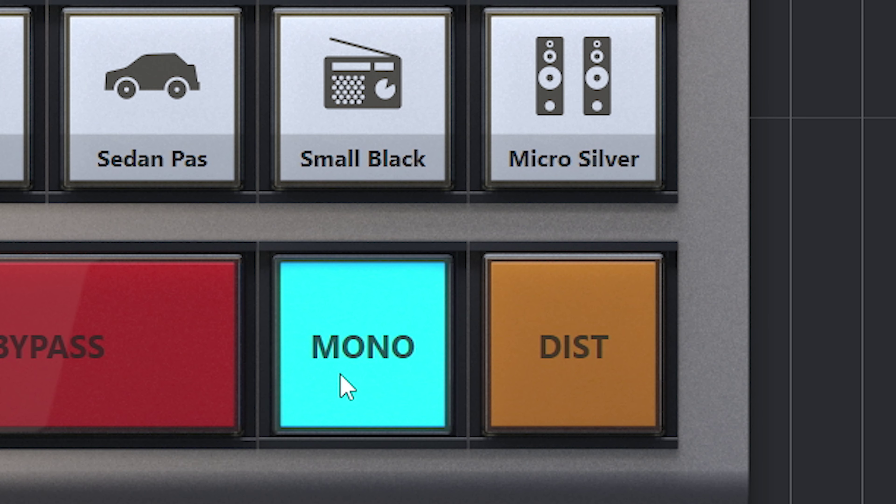
Review the channel mode options, switch on DIST, stop auto-cycling, and select Disco Pool
{"action": "left_click", "coordinate": [423, 301]}
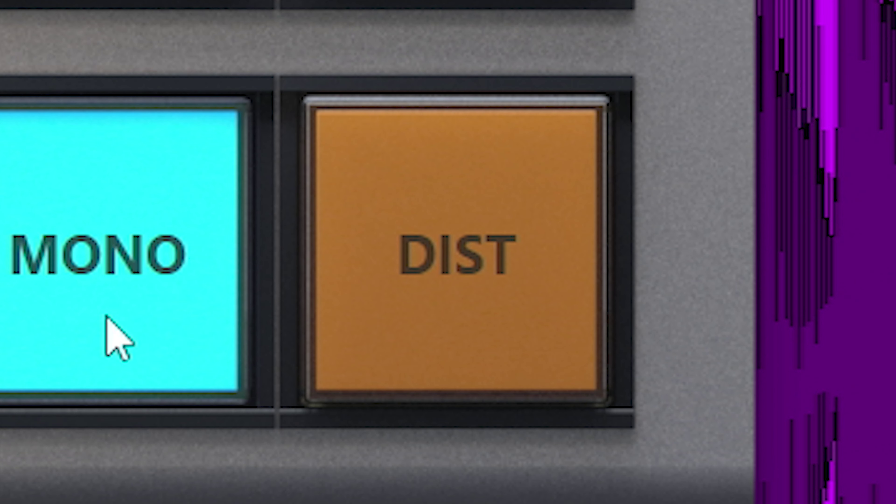
{"action": "left_click", "coordinate": [386, 324]}
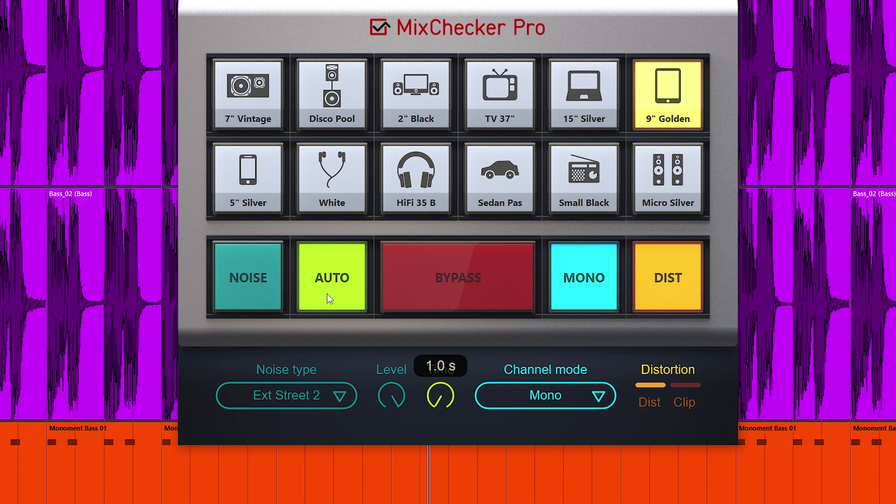
{"action": "left_click", "coordinate": [328, 298]}
{"action": "left_click", "coordinate": [328, 120]}
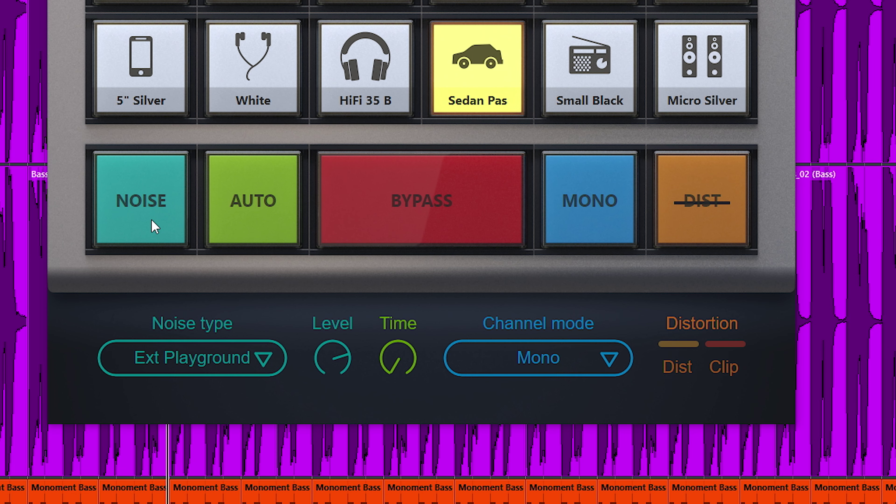
Turn on noise, try Ext Street 2 and Ext Subway, then set Int Bus 2 at about -7.3 dB
{"action": "left_click", "coordinate": [160, 229]}
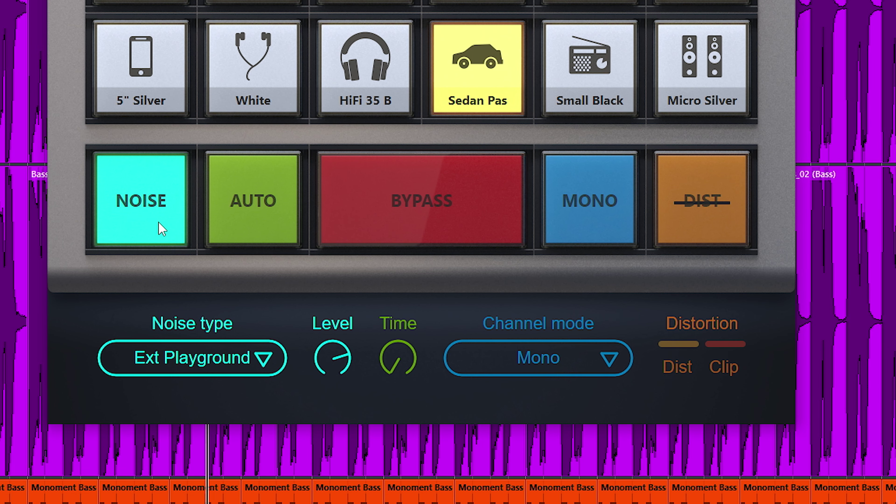
{"action": "left_click", "coordinate": [264, 366]}
{"action": "left_click", "coordinate": [220, 176]}
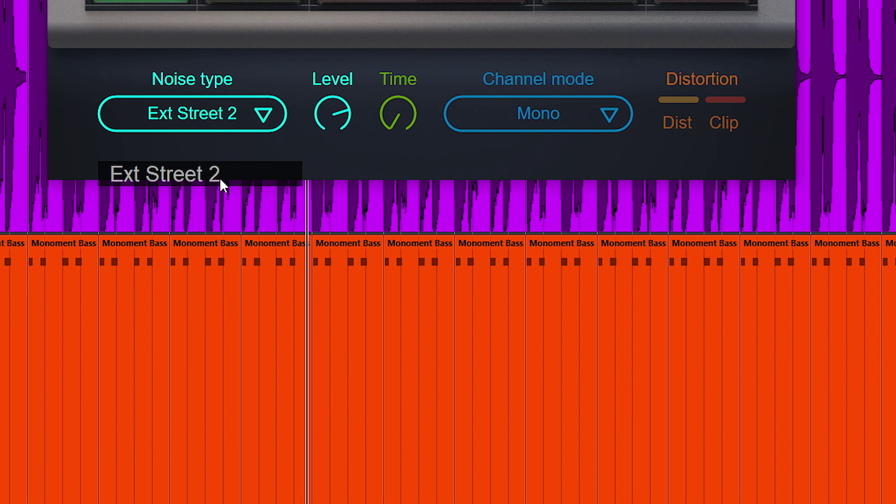
{"action": "left_click", "coordinate": [230, 122]}
{"action": "left_click", "coordinate": [176, 326]}
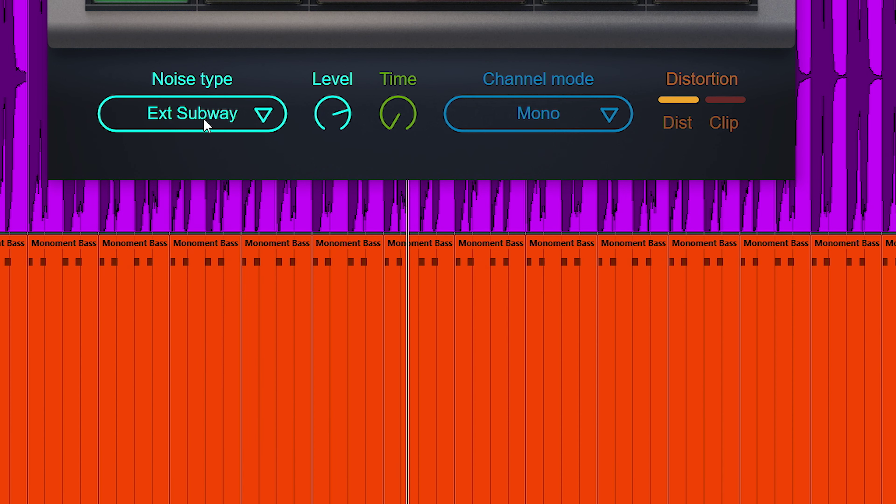
{"action": "left_click", "coordinate": [206, 124]}
{"action": "left_click", "coordinate": [177, 401]}
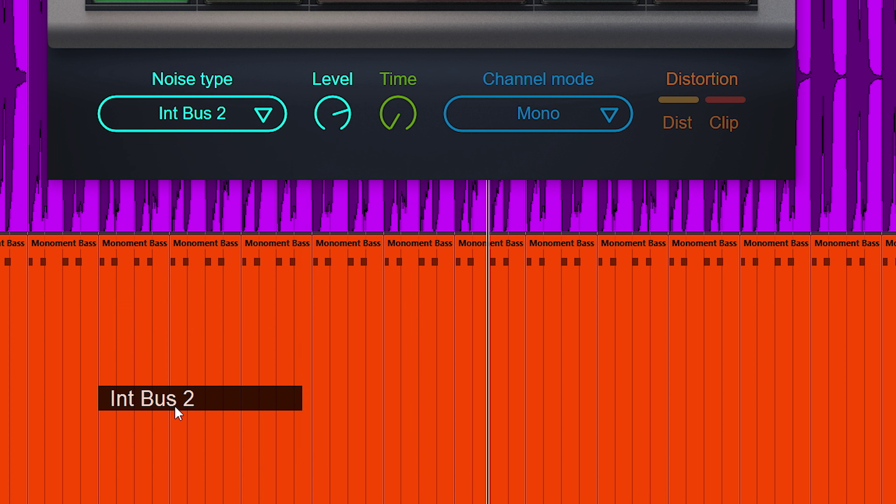
{"action": "left_click_drag", "start_coordinate": [335, 105], "coordinate": [340, 96]}
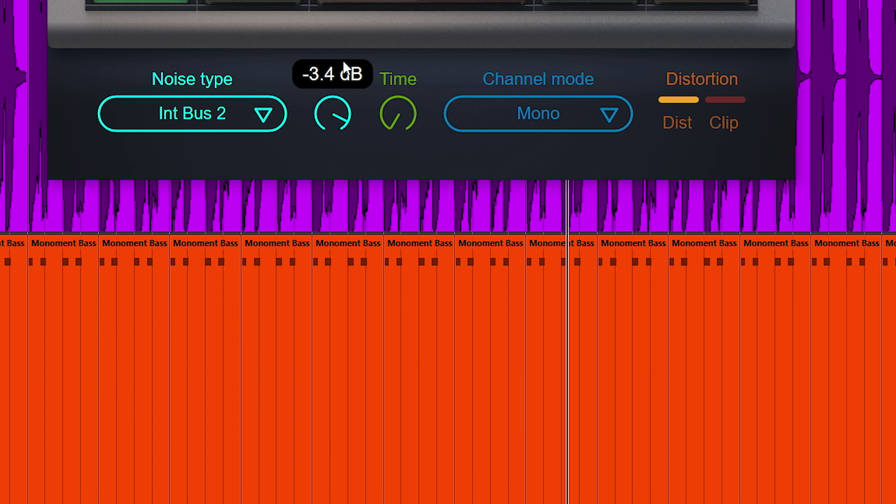
{"action": "left_click_drag", "start_coordinate": [344, 58], "coordinate": [342, 108]}
Try the Ext Park 1, Int Bus 2 and Ext Station 1 noise types in turn
{"action": "left_click", "coordinate": [223, 117]}
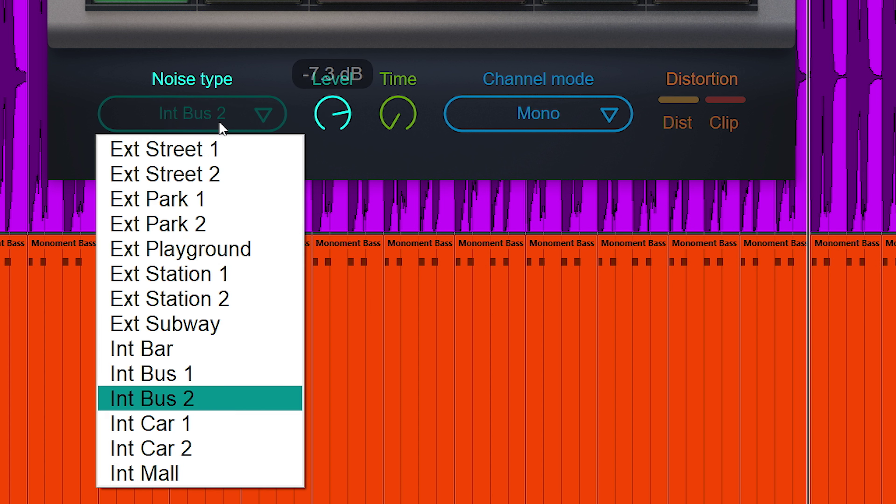
{"action": "left_click", "coordinate": [196, 198]}
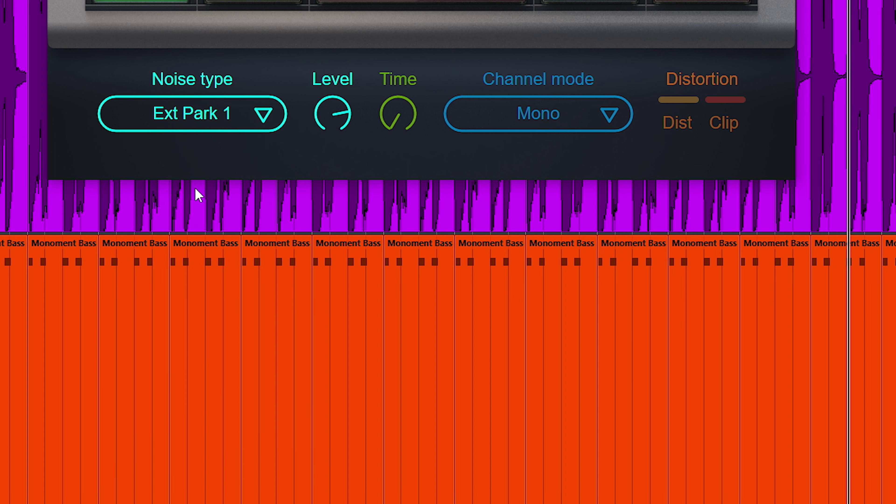
{"action": "left_click", "coordinate": [220, 114]}
{"action": "left_click", "coordinate": [175, 409]}
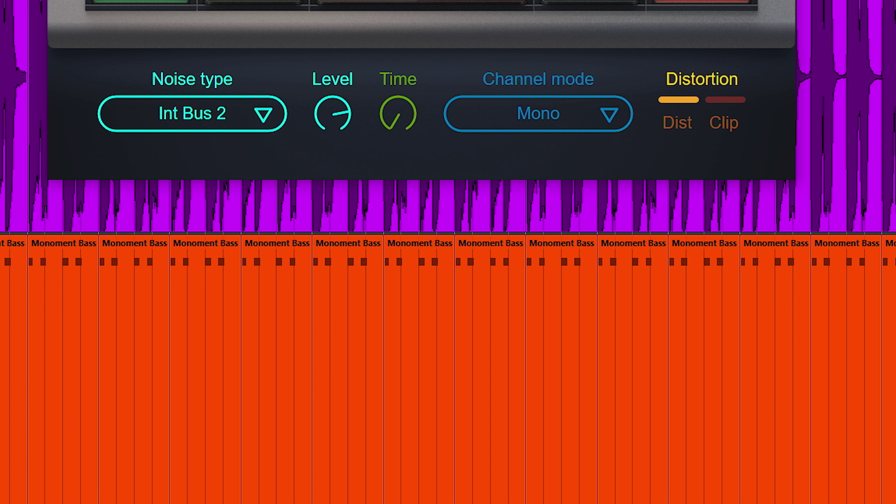
{"action": "left_click", "coordinate": [193, 114]}
{"action": "left_click", "coordinate": [179, 269]}
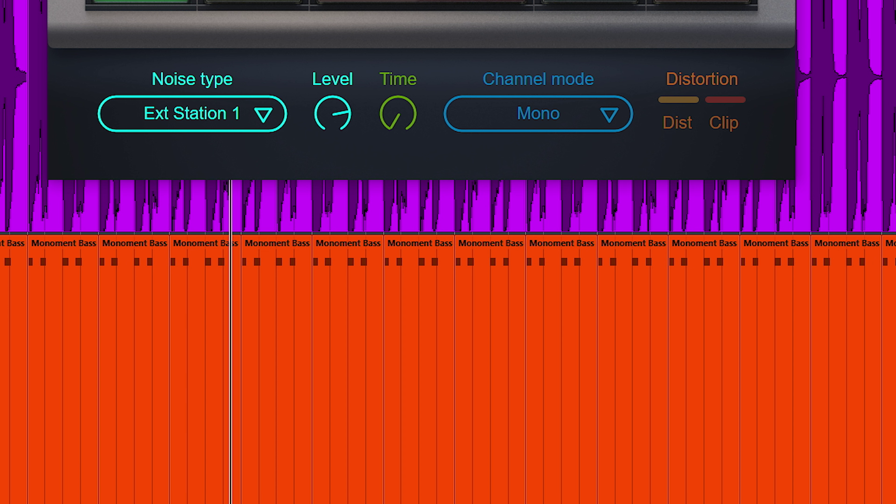
Switch the noise type to Int Bar and raise its level to -1.8 dB
{"action": "left_click", "coordinate": [200, 125]}
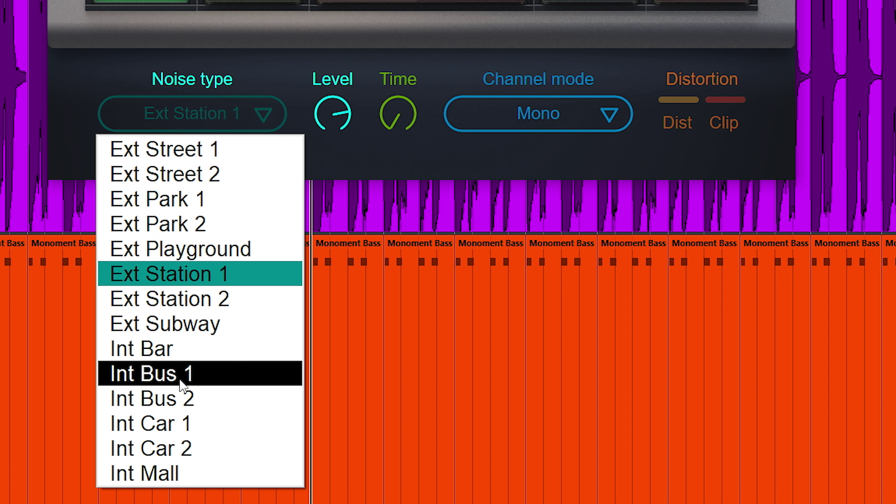
{"action": "left_click", "coordinate": [174, 349]}
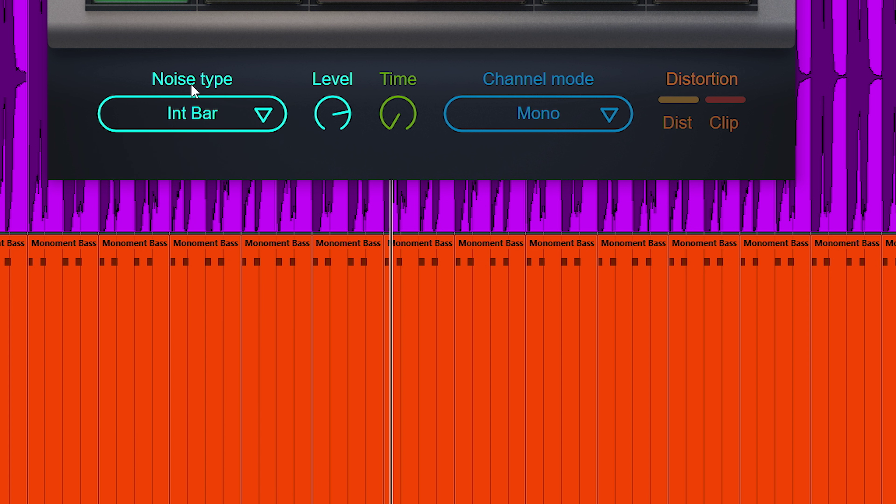
{"action": "left_click_drag", "start_coordinate": [344, 132], "coordinate": [342, 72]}
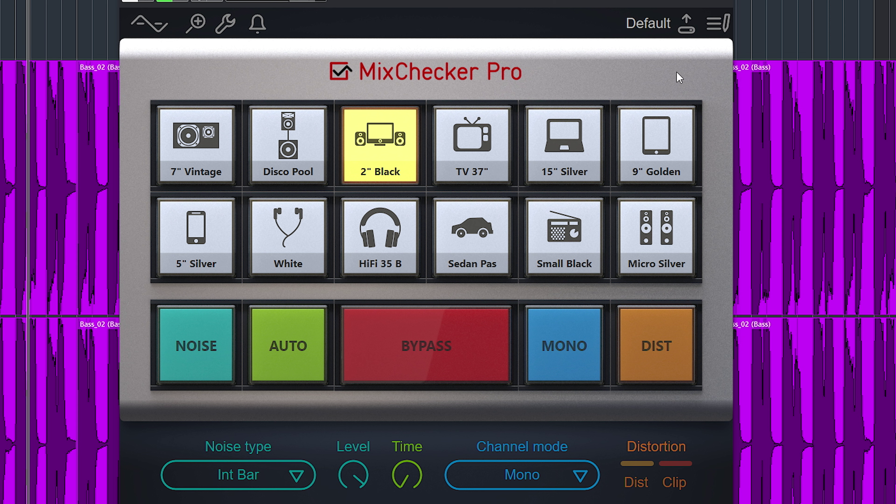
Load the Home Devices, On the go and Solid lowEnd presets one after another
{"action": "left_click", "coordinate": [653, 26]}
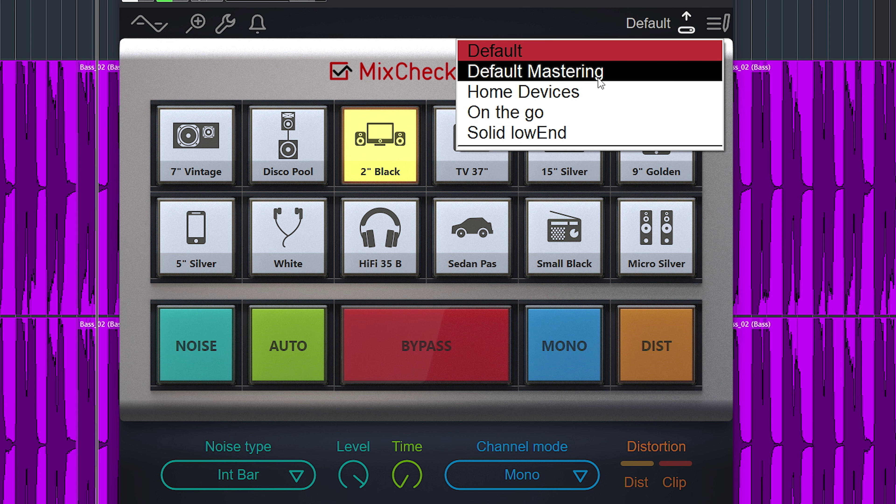
{"action": "left_click", "coordinate": [597, 92]}
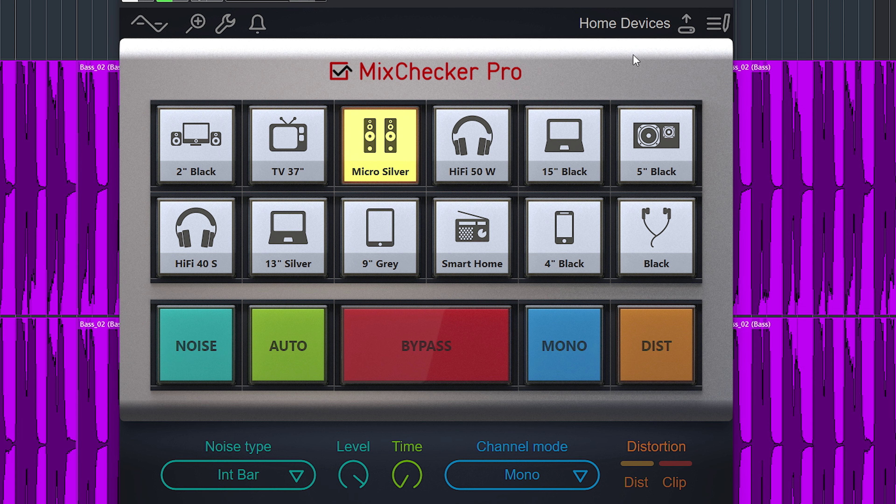
{"action": "left_click", "coordinate": [639, 24]}
{"action": "left_click", "coordinate": [580, 113]}
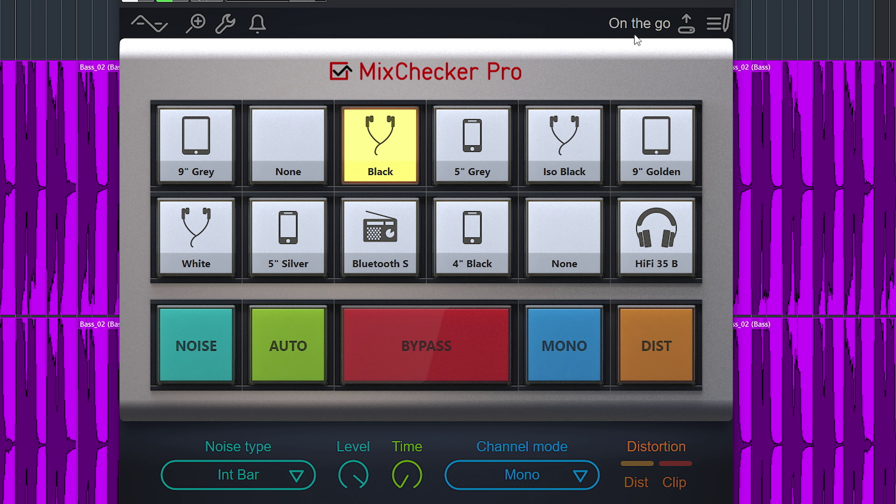
{"action": "left_click", "coordinate": [637, 24]}
{"action": "left_click", "coordinate": [580, 132]}
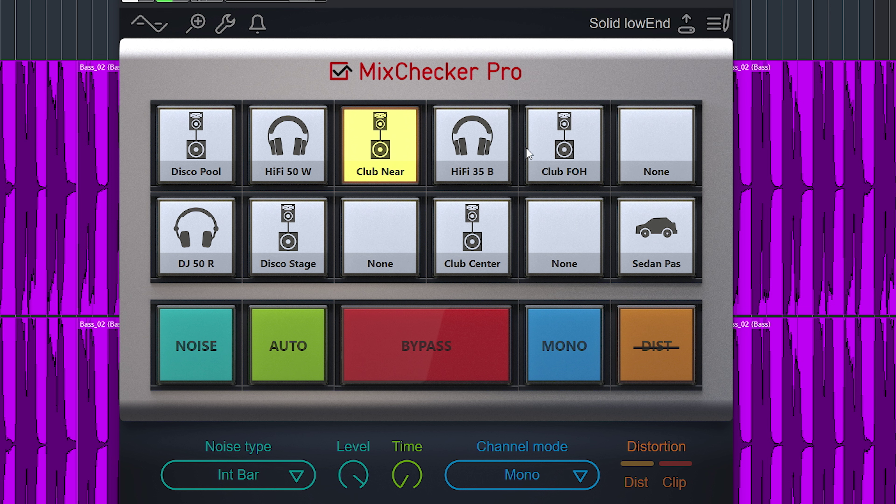
Select HiFi 35 B and Disco Pool as active devices, then return to the Default preset
{"action": "left_click", "coordinate": [473, 157]}
{"action": "left_click", "coordinate": [222, 157]}
{"action": "left_click", "coordinate": [620, 23]}
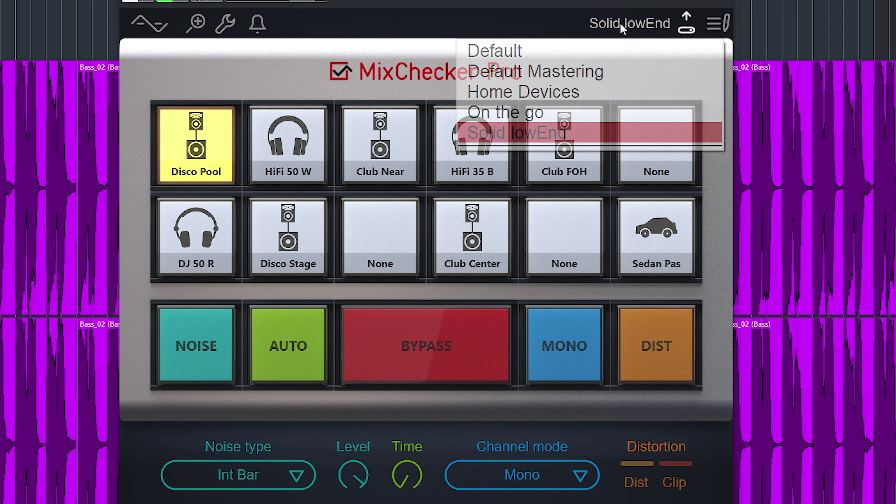
{"action": "left_click", "coordinate": [604, 59]}
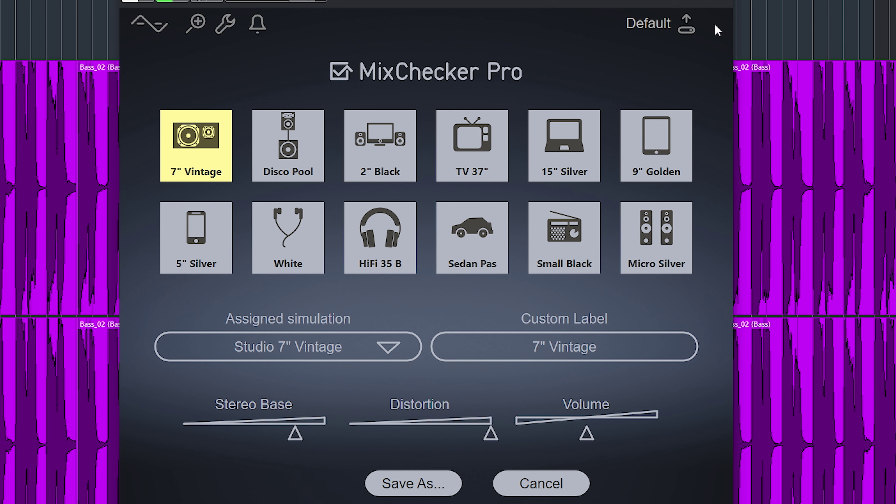
On the Disco Pool slot, try the Tablet 9" Grey, Studio 30mm Silver and HiFi Micro Black simulations
{"action": "left_click", "coordinate": [296, 171]}
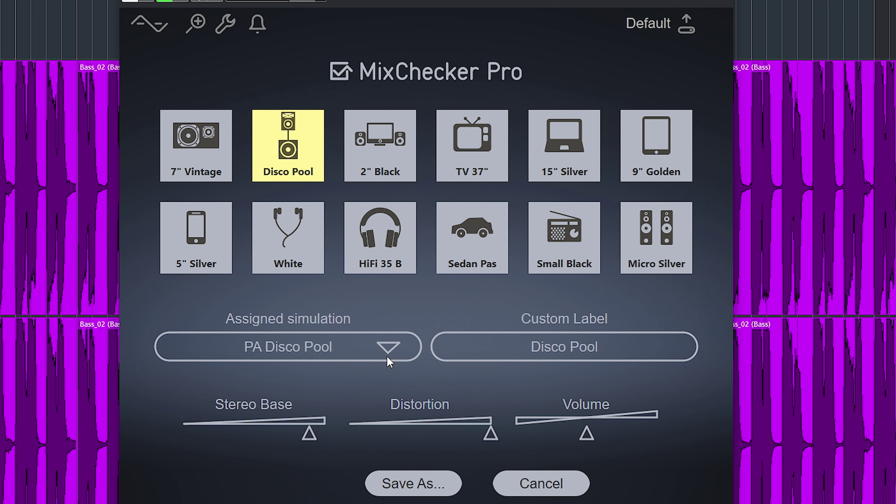
{"action": "left_click", "coordinate": [387, 347]}
{"action": "mouse_move", "coordinate": [305, 380]}
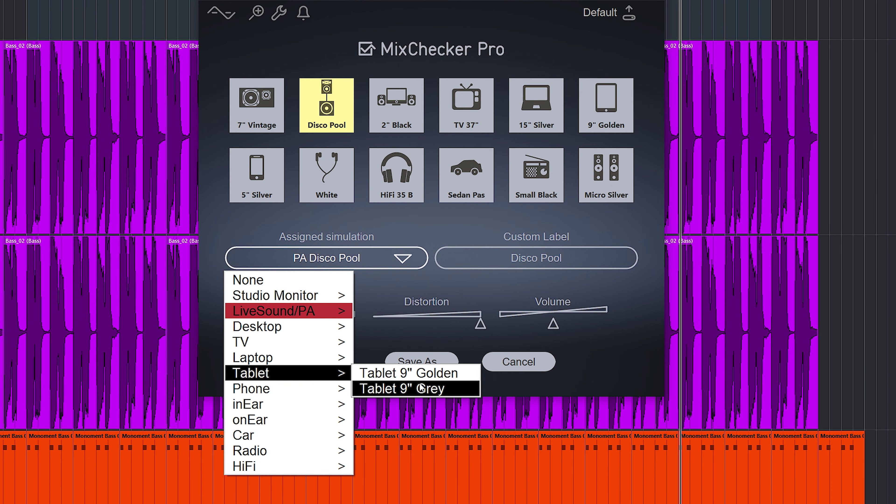
{"action": "left_click", "coordinate": [402, 388]}
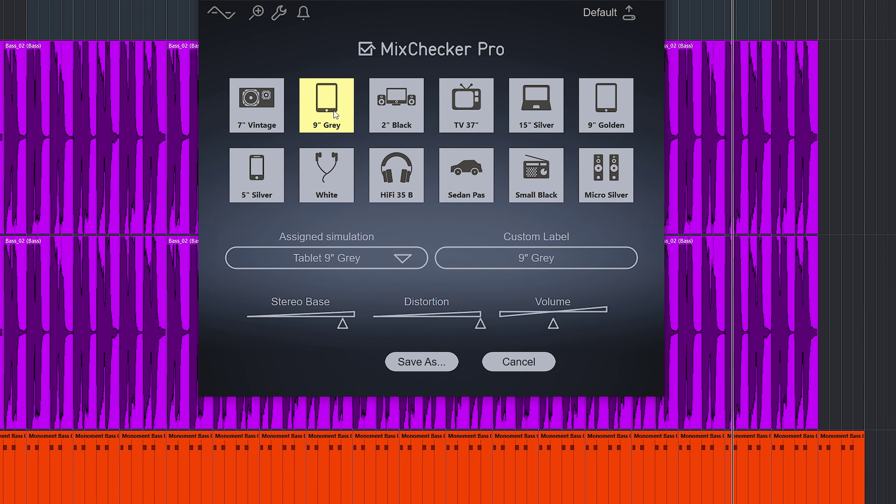
{"action": "left_click", "coordinate": [362, 256]}
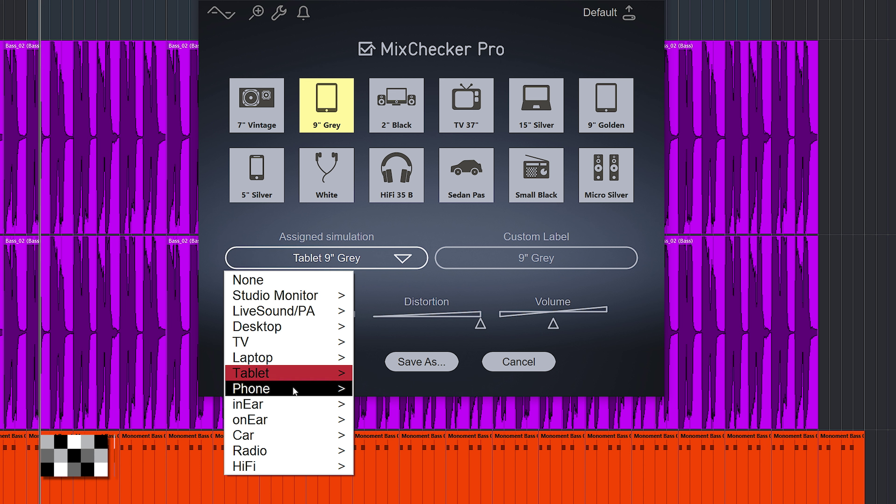
{"action": "mouse_move", "coordinate": [311, 422]}
{"action": "left_click", "coordinate": [405, 500]}
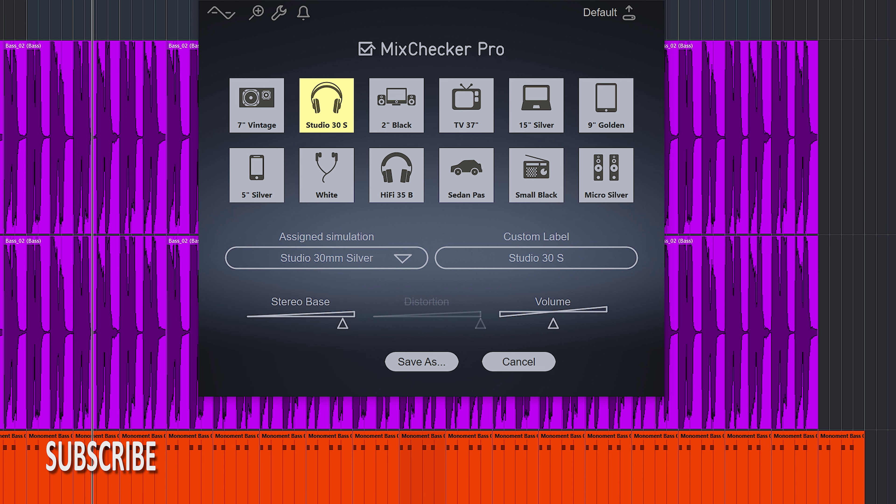
{"action": "left_click", "coordinate": [362, 257]}
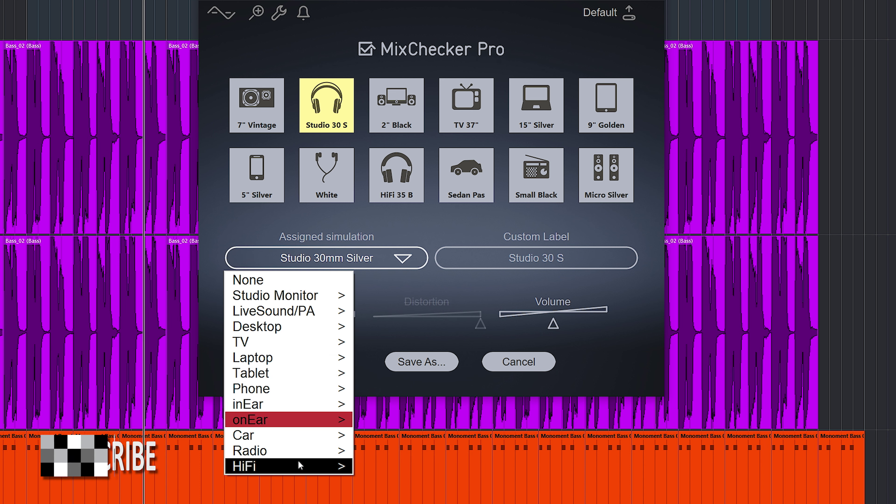
{"action": "mouse_move", "coordinate": [299, 464]}
{"action": "left_click", "coordinate": [424, 480]}
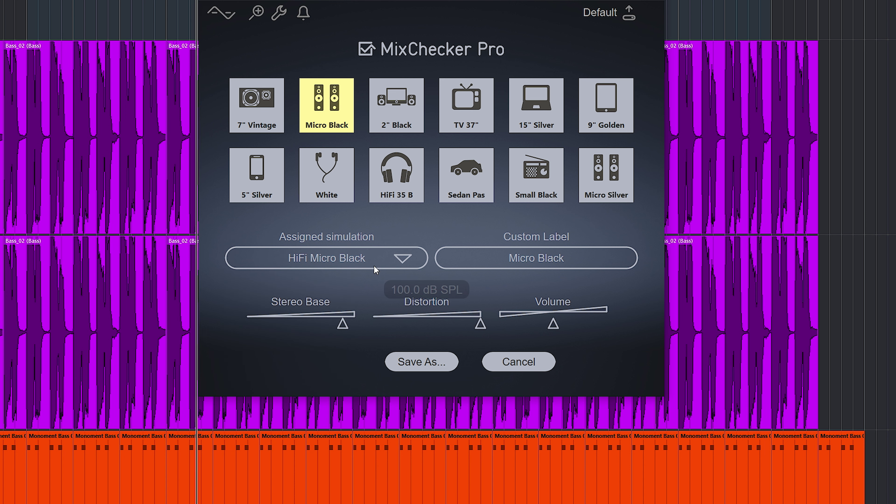
Assign Tablet 9" Golden to the slot and widen its stereo base to 100%
{"action": "left_click", "coordinate": [377, 259]}
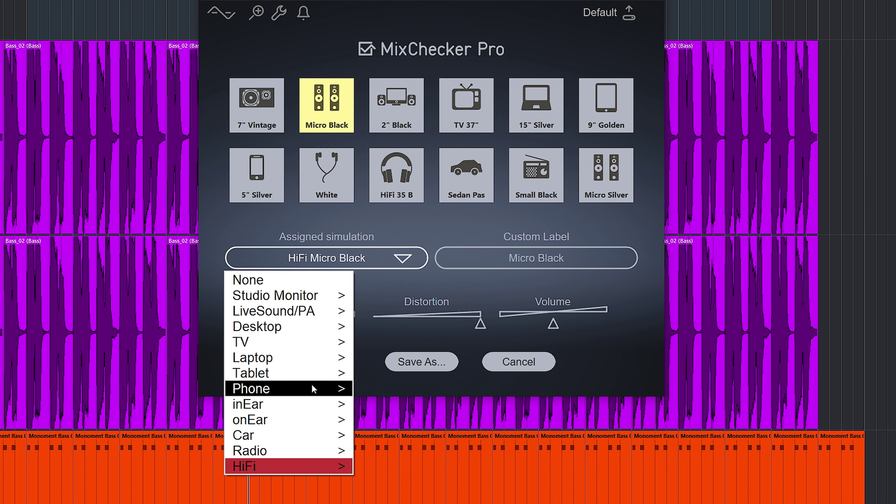
{"action": "mouse_move", "coordinate": [312, 376]}
{"action": "left_click", "coordinate": [423, 374]}
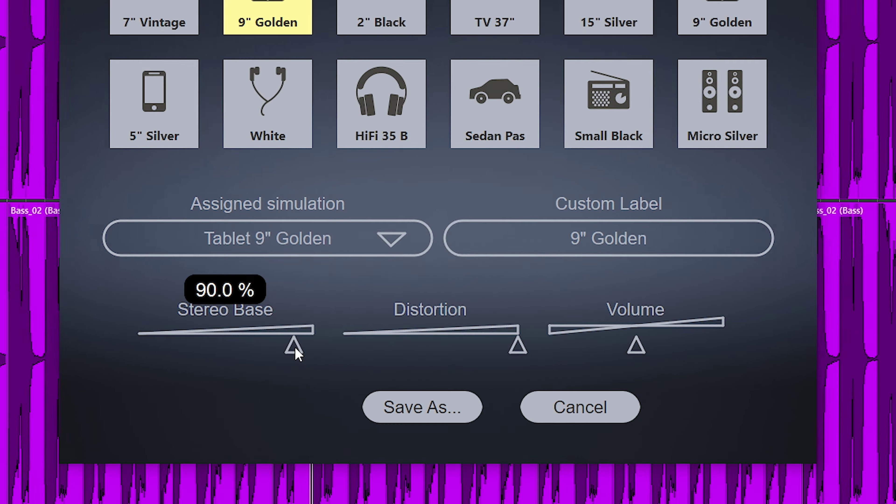
{"action": "mouse_move", "coordinate": [344, 325]}
{"action": "left_mouse_down"}
{"action": "mouse_move", "coordinate": [271, 326]}
{"action": "mouse_move", "coordinate": [358, 334]}
{"action": "left_mouse_up"}
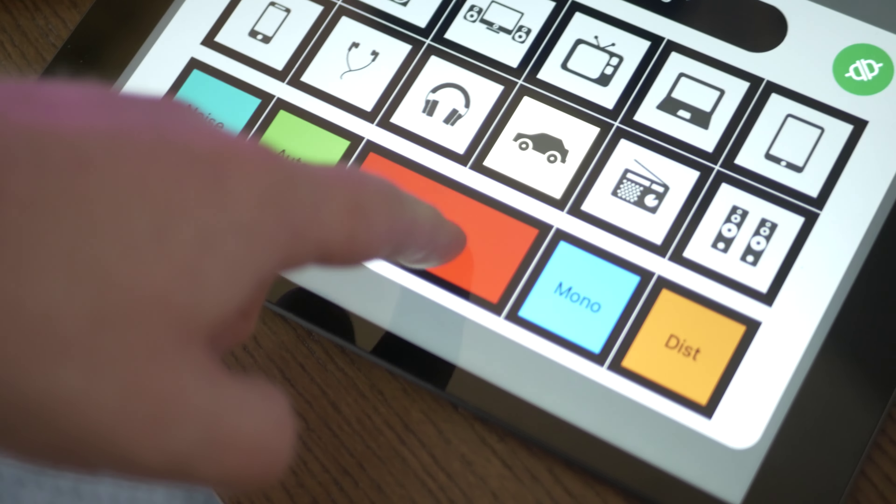
Bypass the device emulation using the Bypass pad on the tablet remote app
{"action": "left_click", "coordinate": [446, 244]}
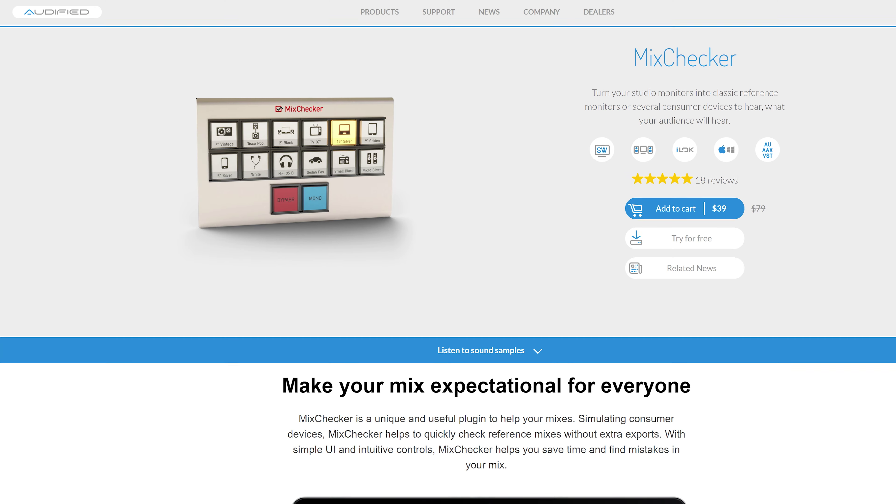
Scroll through the MixChecker product page's introduction and back up
{"action": "scroll", "coordinate": [448, 248], "scroll_direction": "down", "scroll_amount": 2}
{"action": "scroll", "coordinate": [448, 247], "scroll_direction": "down", "scroll_amount": 10}
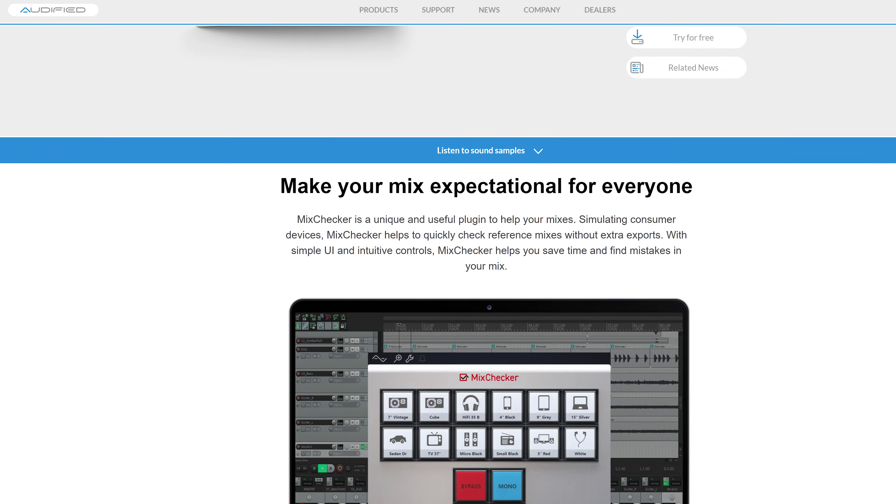
{"action": "scroll", "coordinate": [448, 247], "scroll_direction": "up", "scroll_amount": 10}
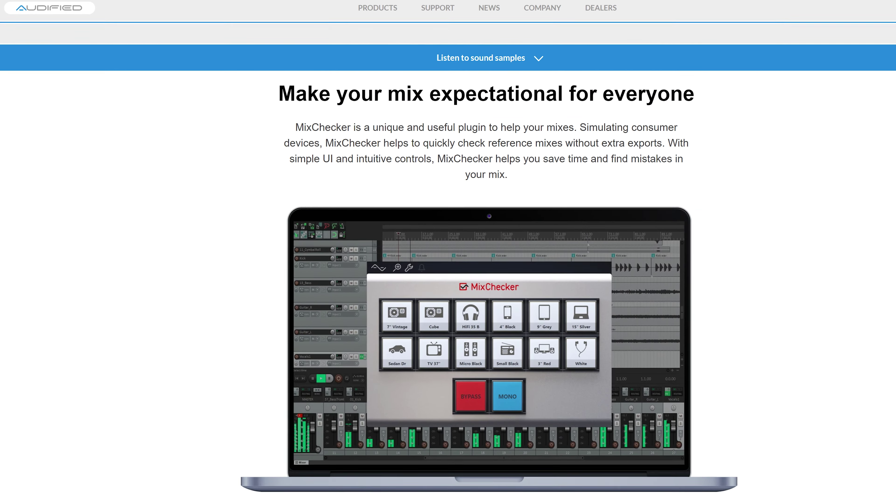